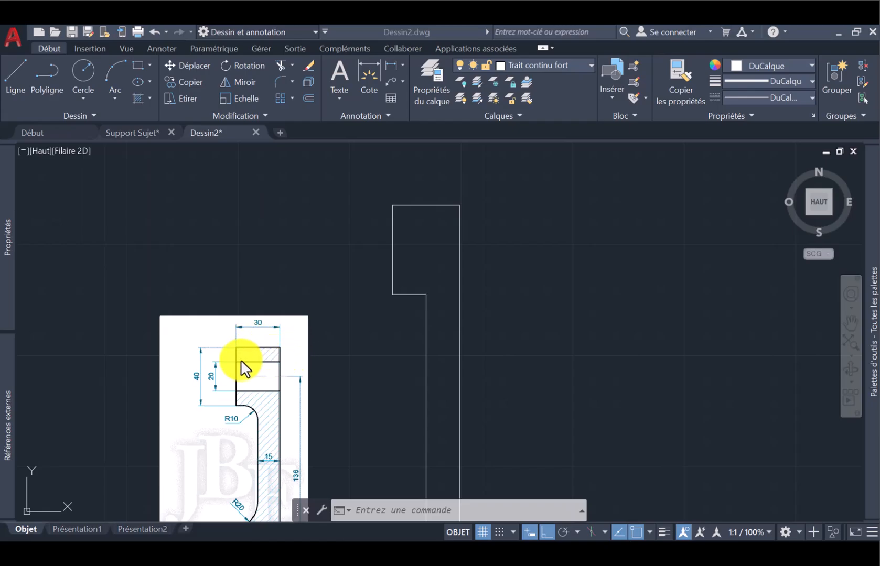
- Offset the profile's top edge 10 downward, and offset the resulting line 20 downward to outline the upper bore
{"action": "left_click", "coordinate": [433, 202]}
{"action": "left_click", "coordinate": [430, 205]}
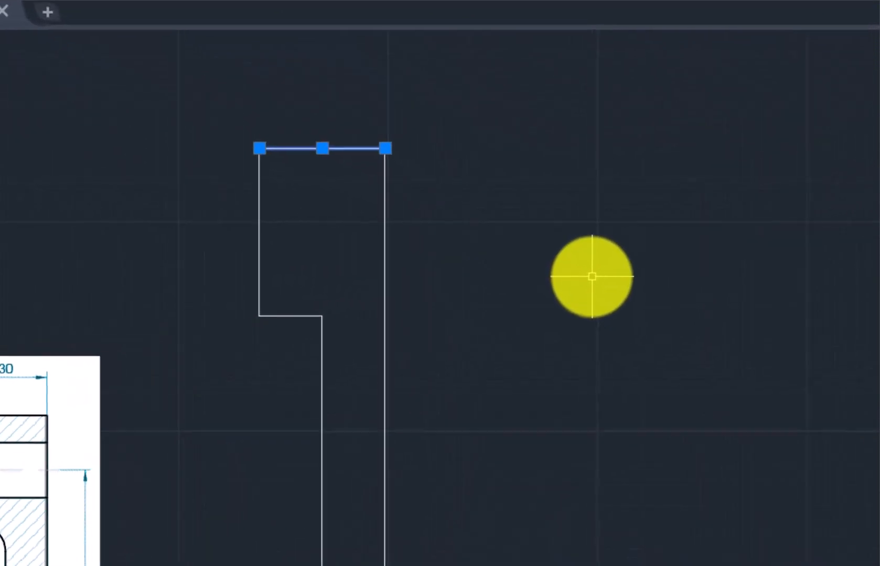
{"action": "type", "text": "DECA"}
{"action": "key", "text": "Return"}
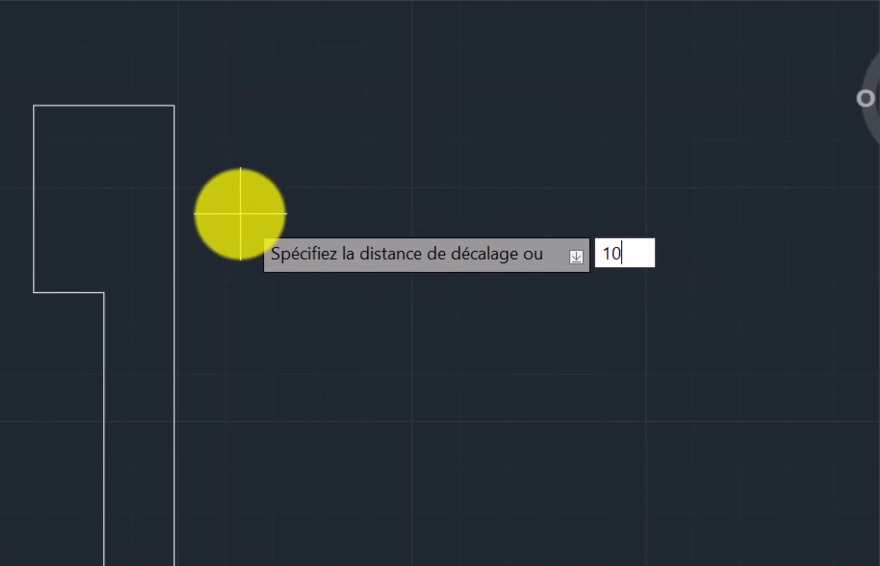
{"action": "key", "text": "Return"}
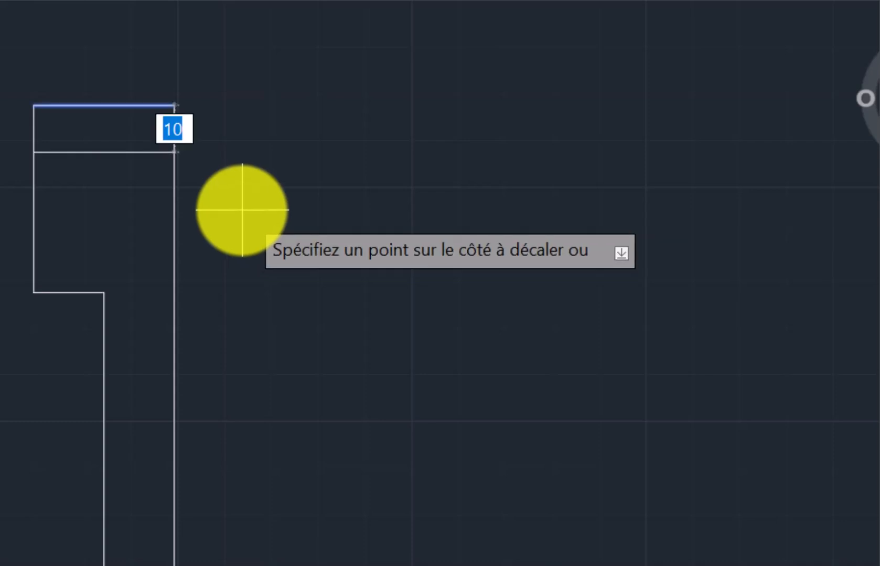
{"action": "left_click", "coordinate": [242, 210]}
{"action": "left_click", "coordinate": [149, 153]}
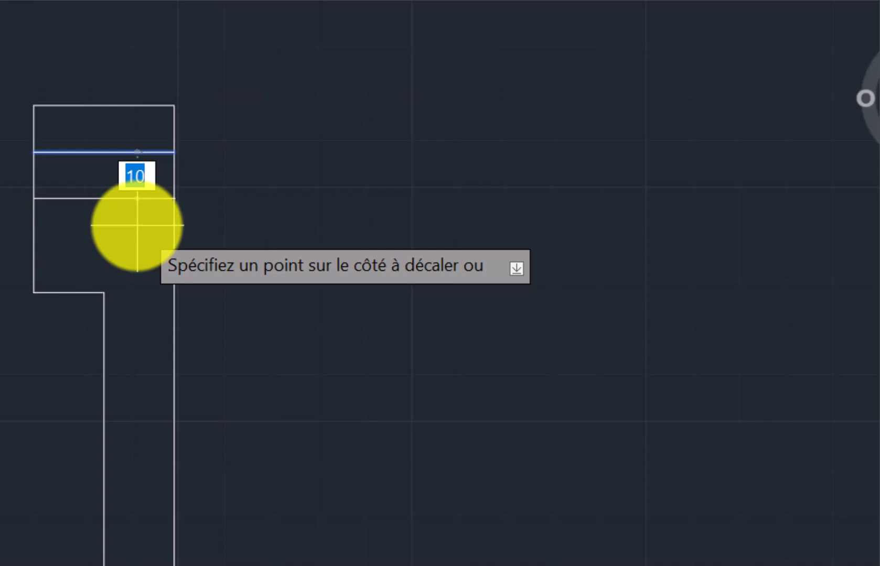
{"action": "key", "text": "Return"}
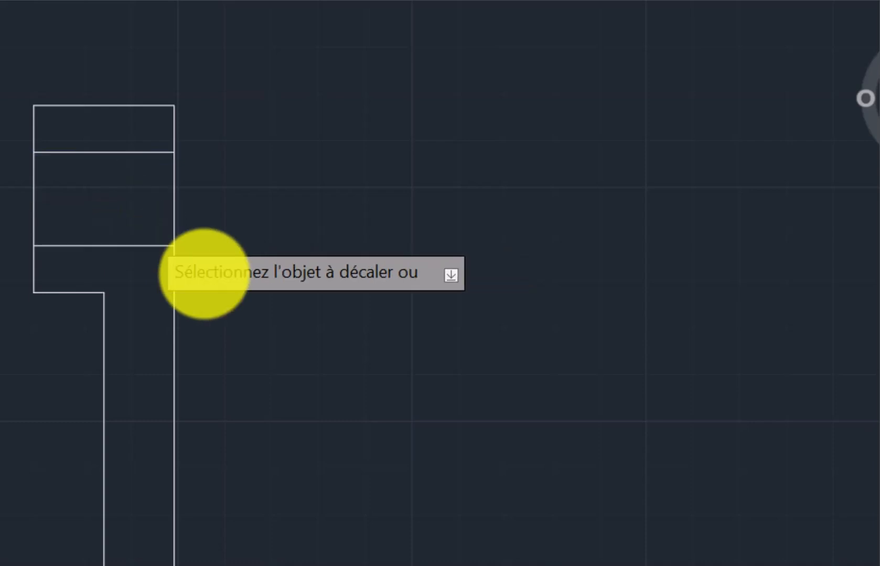
- Offset the profile's bottom edge 15 upward to form the lower line of the bottom bore
{"action": "scroll", "coordinate": [242, 155], "scroll_direction": "down", "scroll_amount": 2}
{"action": "scroll", "coordinate": [241, 154], "scroll_direction": "down", "scroll_amount": 2}
{"action": "scroll", "coordinate": [166, 506], "scroll_direction": "up", "scroll_amount": 4}
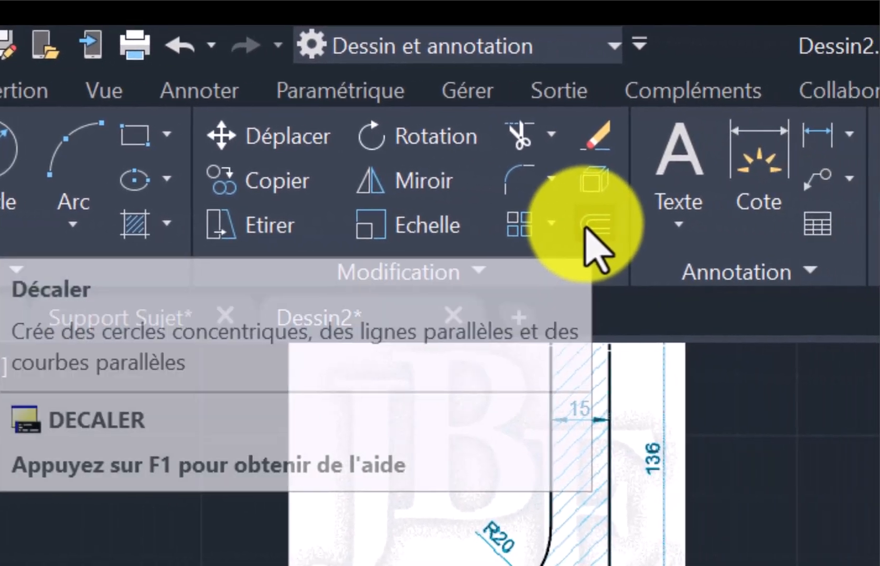
{"action": "left_click", "coordinate": [832, 234]}
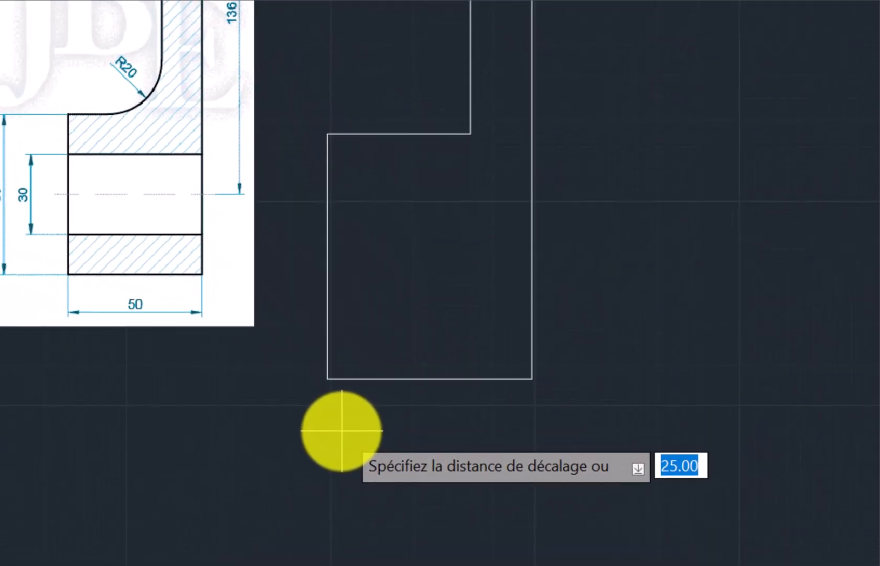
{"action": "type", "text": "15"}
{"action": "key", "text": "Return"}
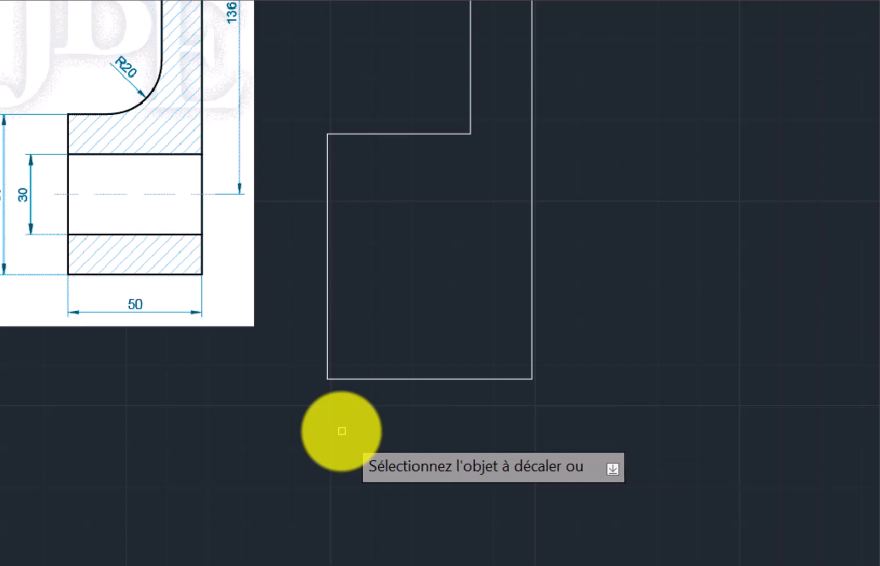
{"action": "left_click", "coordinate": [480, 381]}
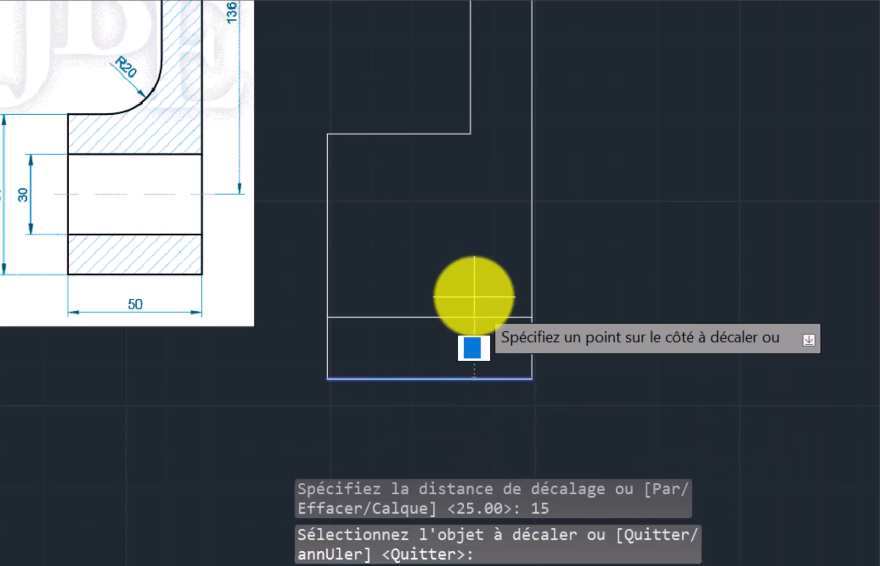
{"action": "left_click", "coordinate": [471, 299]}
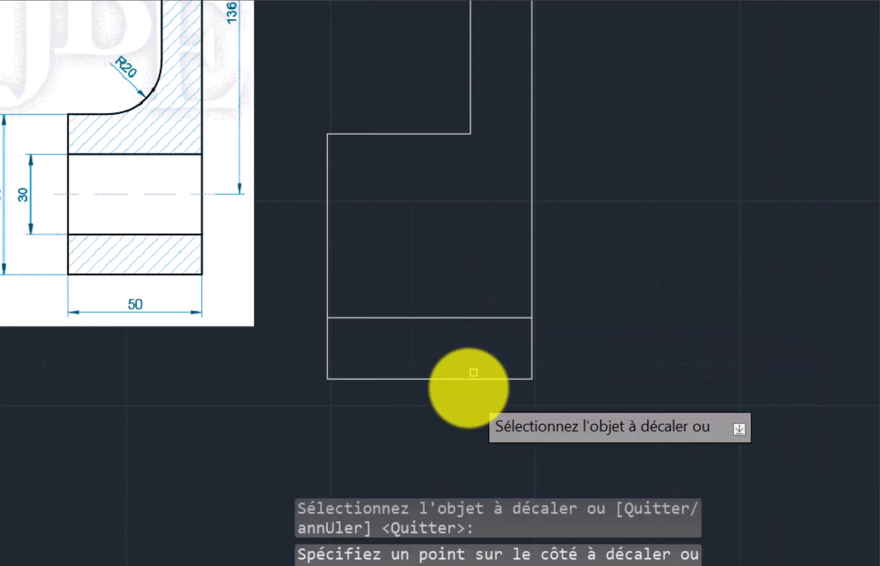
- Offset the bottom bore's lower line 30 upward to form its upper line
{"action": "left_click", "coordinate": [482, 318]}
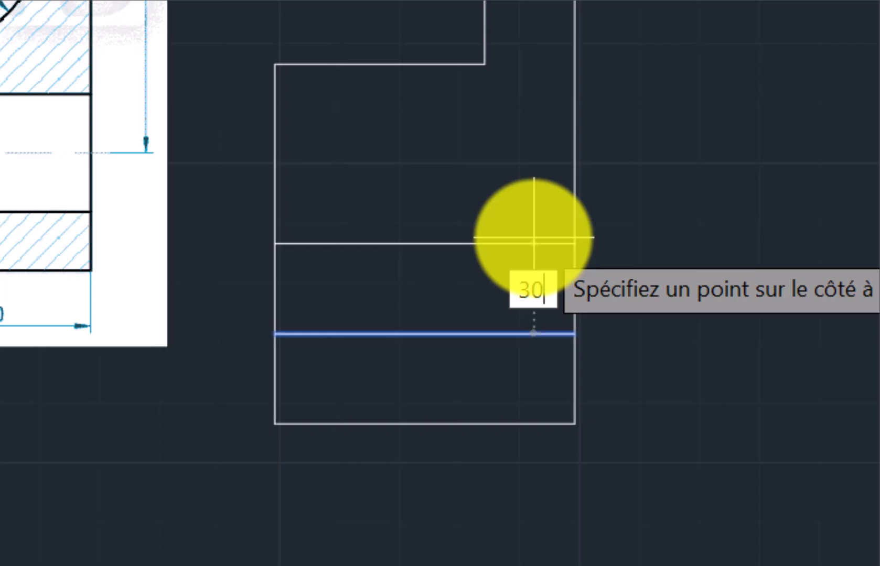
{"action": "left_click", "coordinate": [534, 238]}
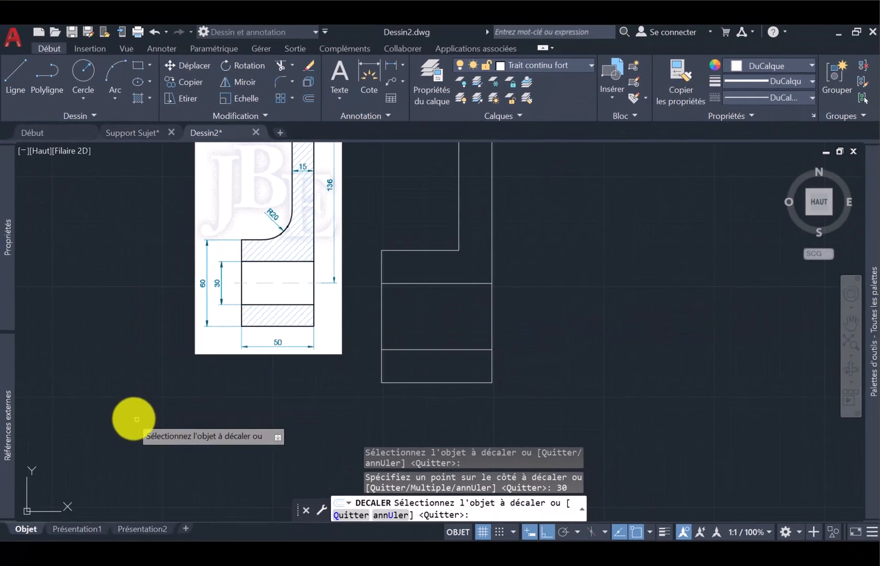
{"action": "key", "text": "Escape"}
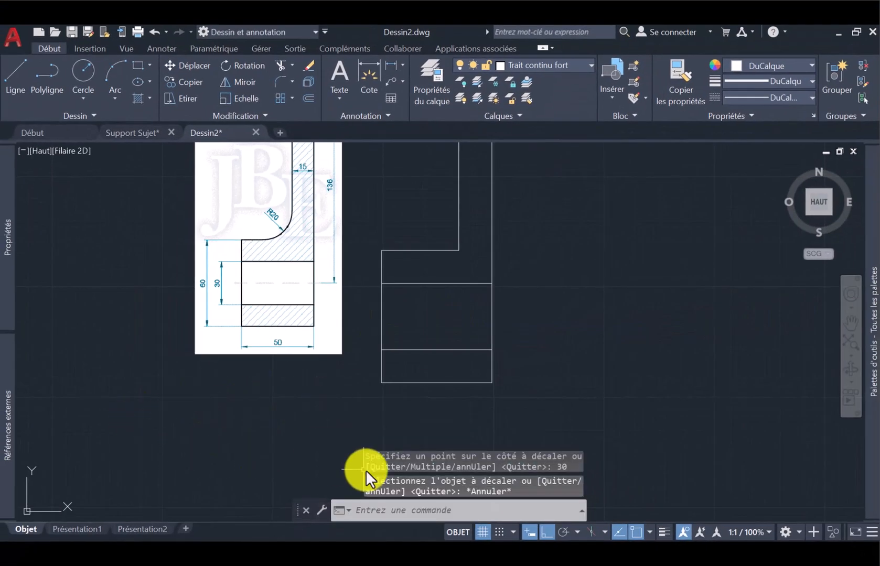
{"action": "scroll", "coordinate": [350, 476], "scroll_direction": "down", "scroll_amount": 4}
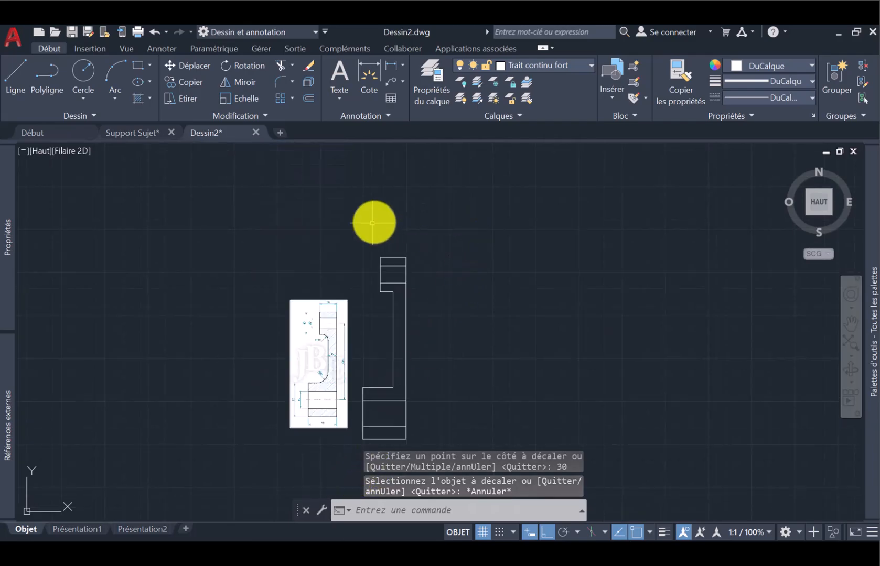
{"action": "scroll", "coordinate": [414, 360], "scroll_direction": "up", "scroll_amount": 1}
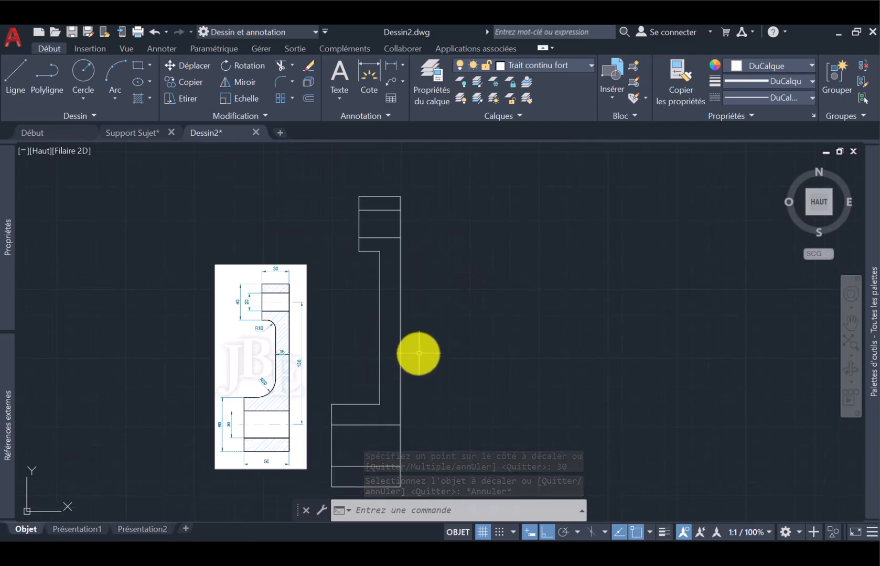
{"action": "scroll", "coordinate": [419, 354], "scroll_direction": "down", "scroll_amount": 1}
{"action": "scroll", "coordinate": [393, 392], "scroll_direction": "up", "scroll_amount": 4}
{"action": "scroll", "coordinate": [389, 406], "scroll_direction": "down", "scroll_amount": 2}
{"action": "scroll", "coordinate": [389, 456], "scroll_direction": "down", "scroll_amount": 2}
{"action": "scroll", "coordinate": [388, 452], "scroll_direction": "up", "scroll_amount": 2}
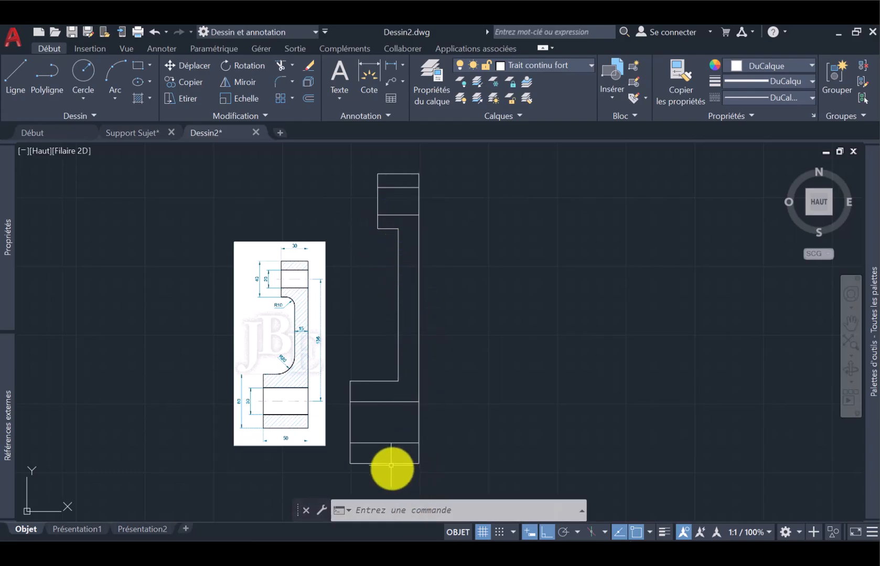
{"action": "scroll", "coordinate": [385, 458], "scroll_direction": "up", "scroll_amount": 2}
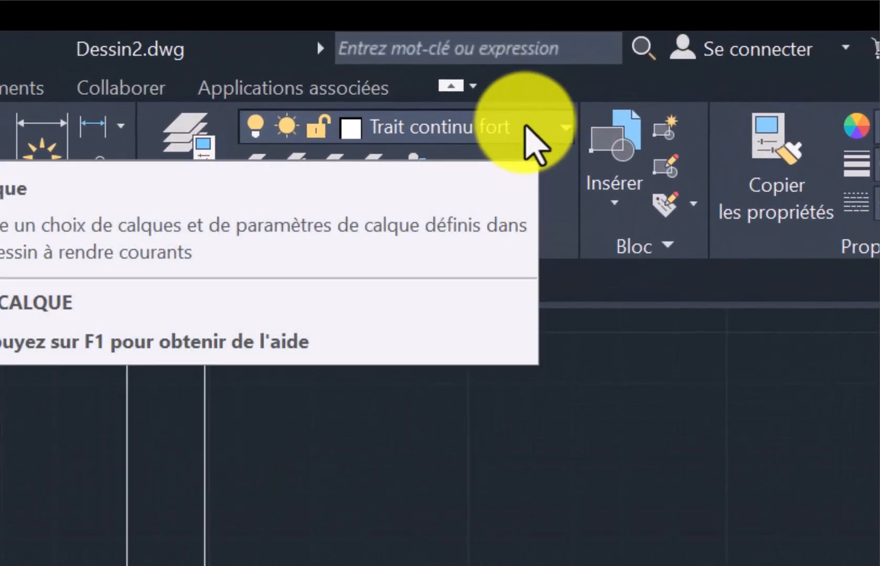
- Make the Trait d'axe layer current and add a centreline between the two lines of the bottom bore
{"action": "left_click", "coordinate": [524, 126]}
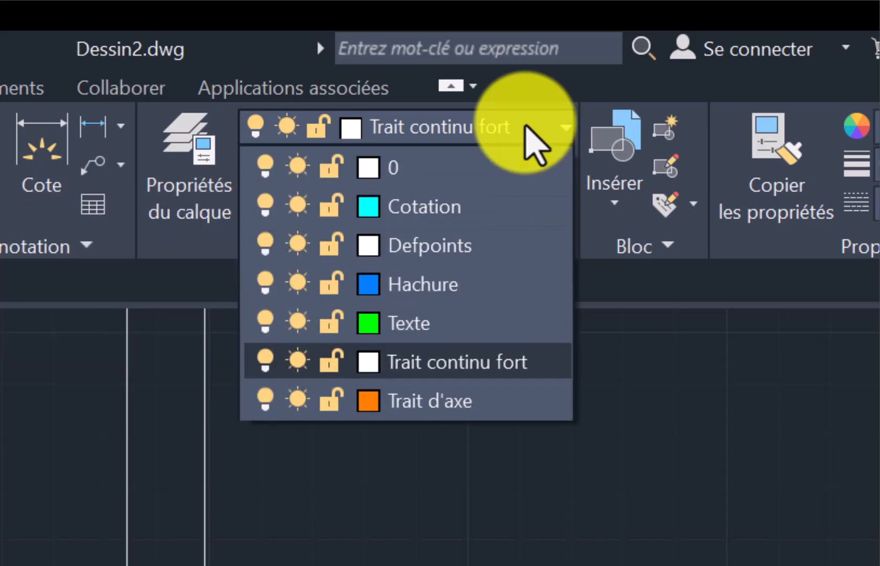
{"action": "left_click", "coordinate": [453, 403]}
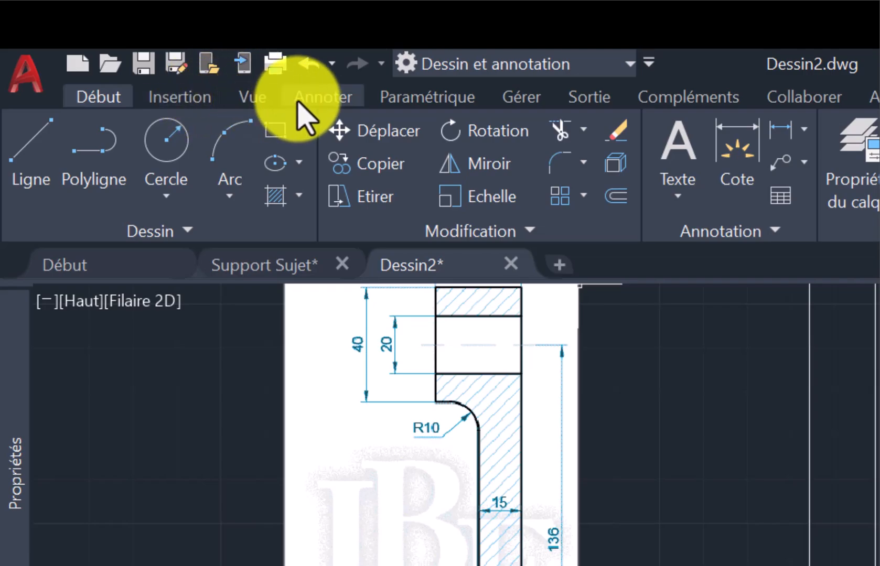
{"action": "left_click", "coordinate": [297, 101]}
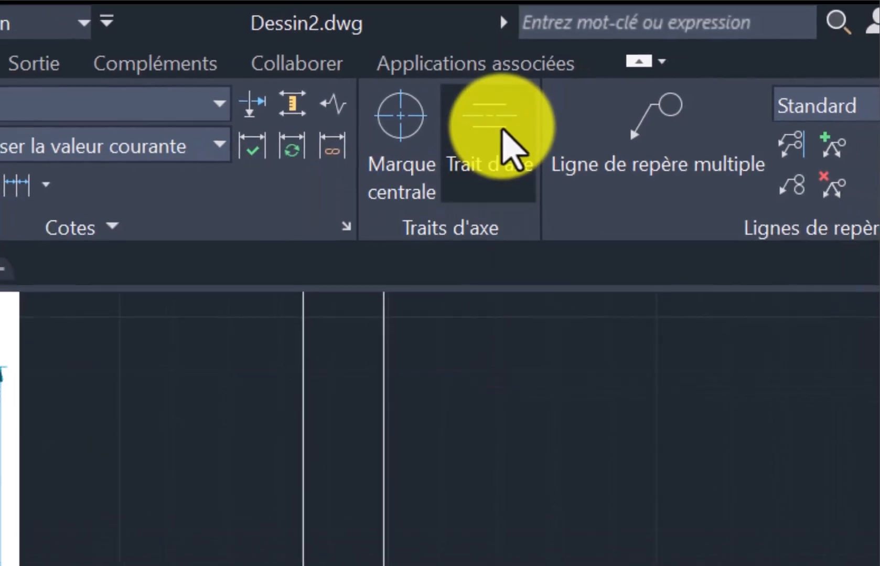
{"action": "left_click", "coordinate": [502, 132]}
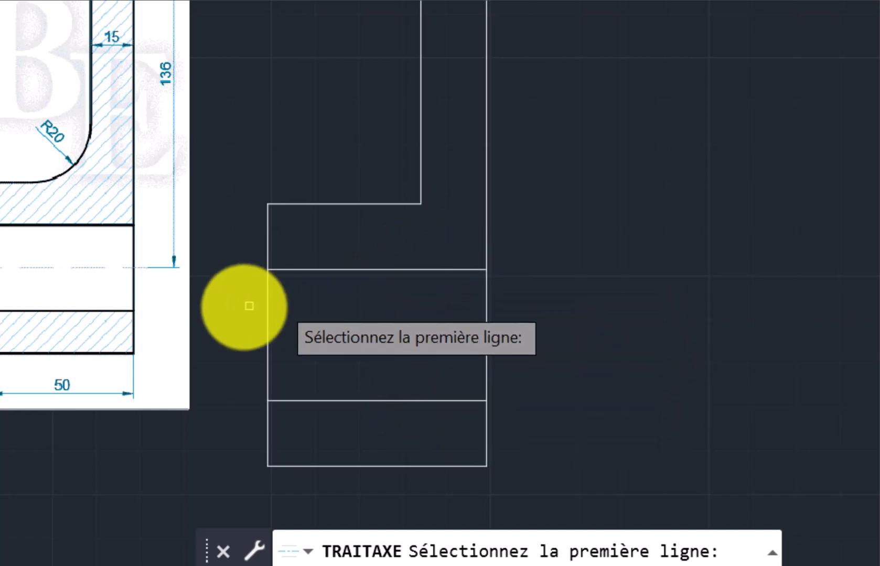
{"action": "left_click", "coordinate": [365, 270]}
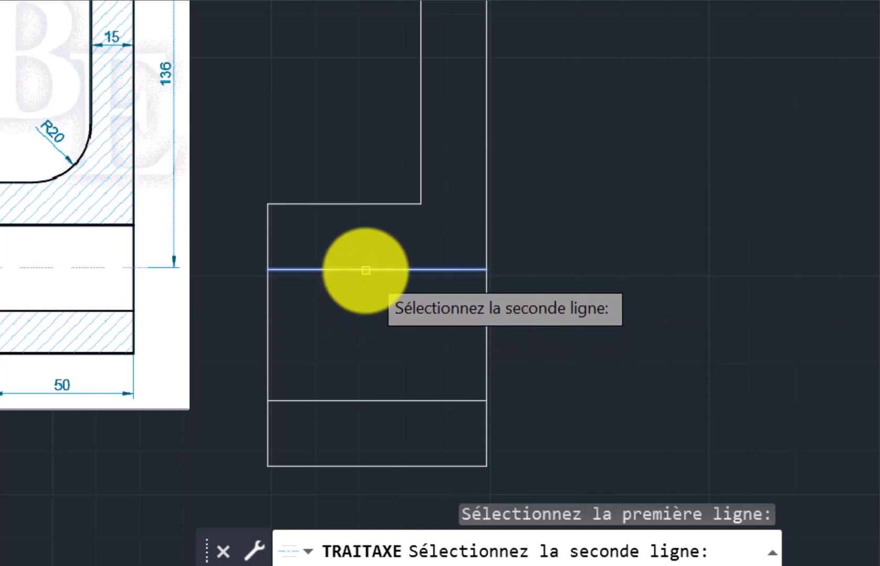
{"action": "left_click", "coordinate": [357, 402]}
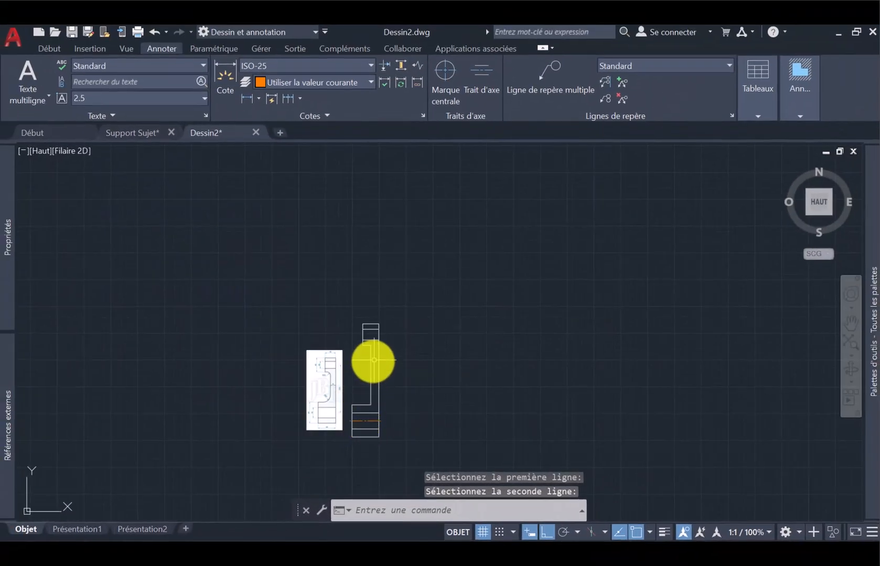
- Add a centreline between the two horizontal lines of the upper bore
{"action": "scroll", "coordinate": [374, 346], "scroll_direction": "up", "scroll_amount": 3}
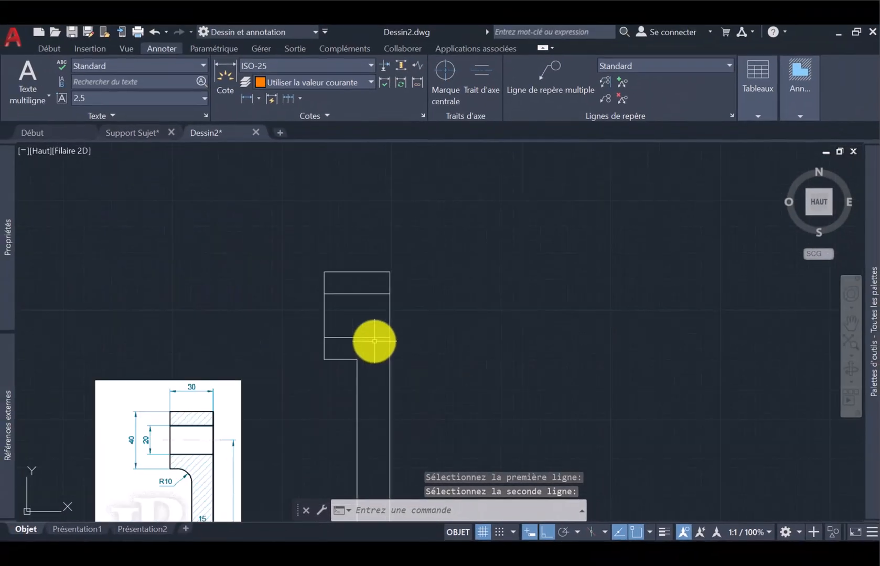
{"action": "left_click", "coordinate": [474, 80]}
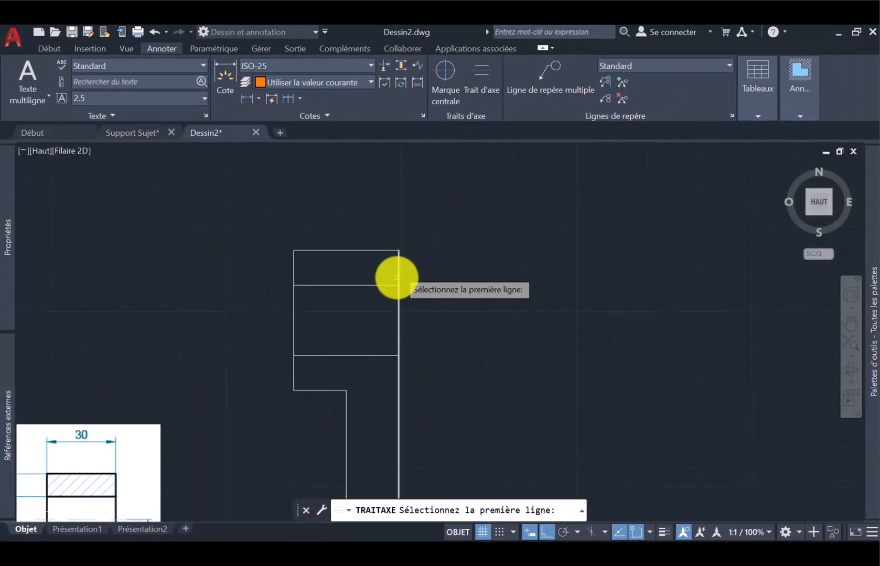
{"action": "left_click", "coordinate": [373, 286]}
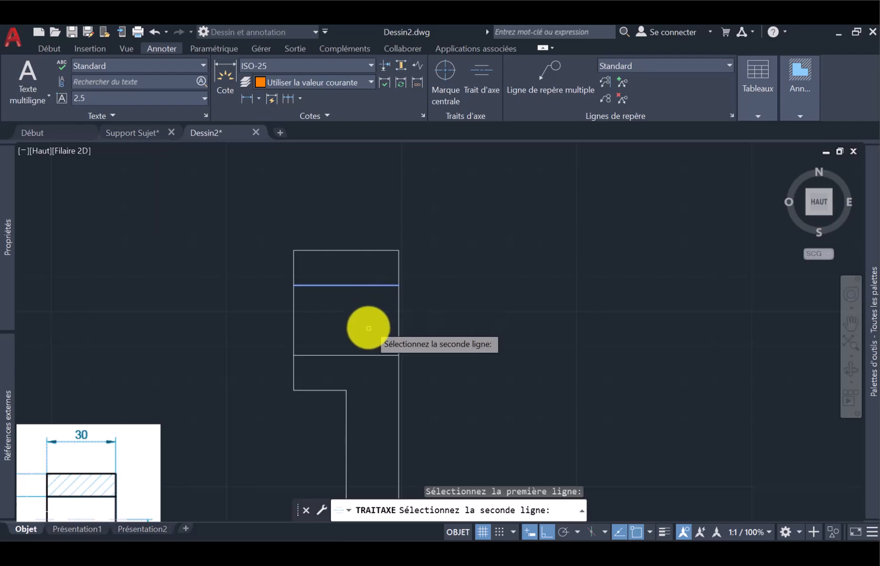
{"action": "left_click", "coordinate": [364, 355]}
{"action": "scroll", "coordinate": [438, 214], "scroll_direction": "down", "scroll_amount": 5}
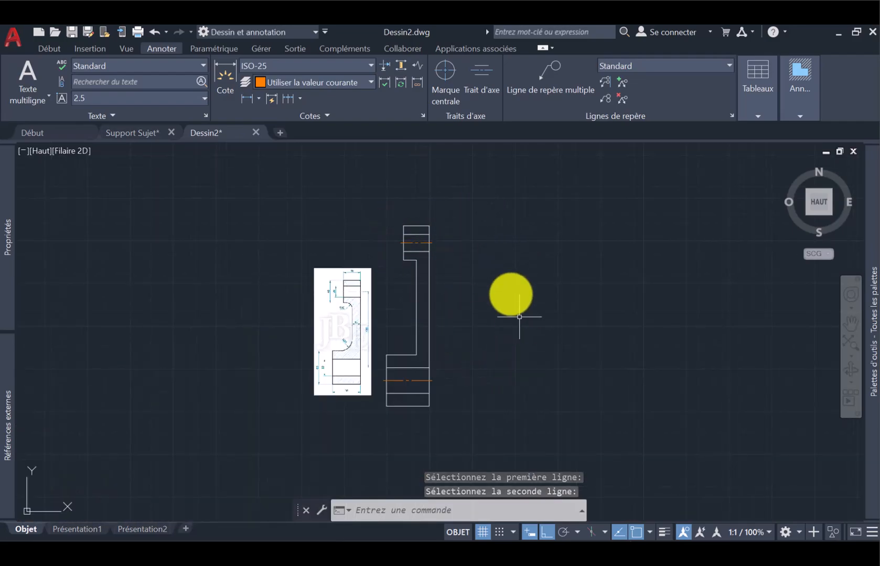
- Fillet the inner corner between the upper block's underside and the web's left edge with a radius of 10
{"action": "left_click", "coordinate": [52, 48]}
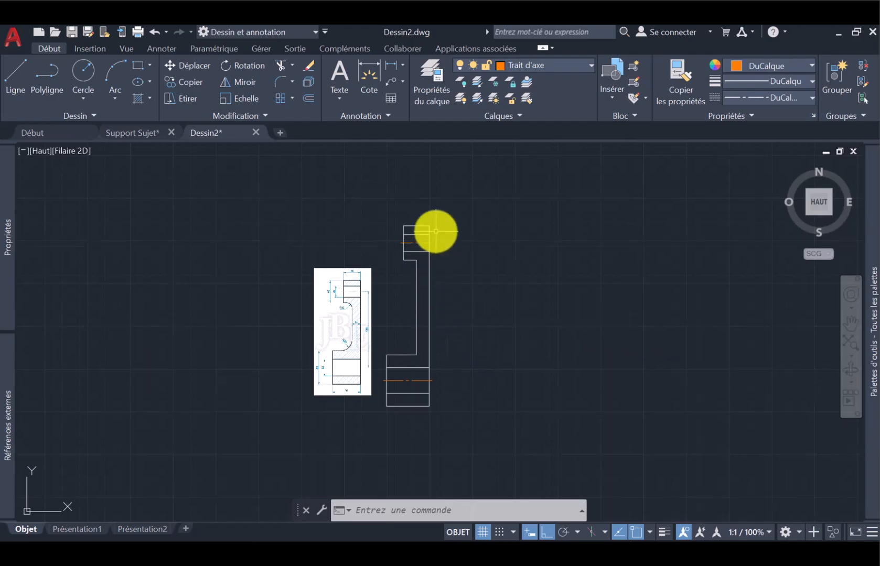
{"action": "scroll", "coordinate": [434, 230], "scroll_direction": "up", "scroll_amount": 2}
{"action": "scroll", "coordinate": [429, 238], "scroll_direction": "up", "scroll_amount": 2}
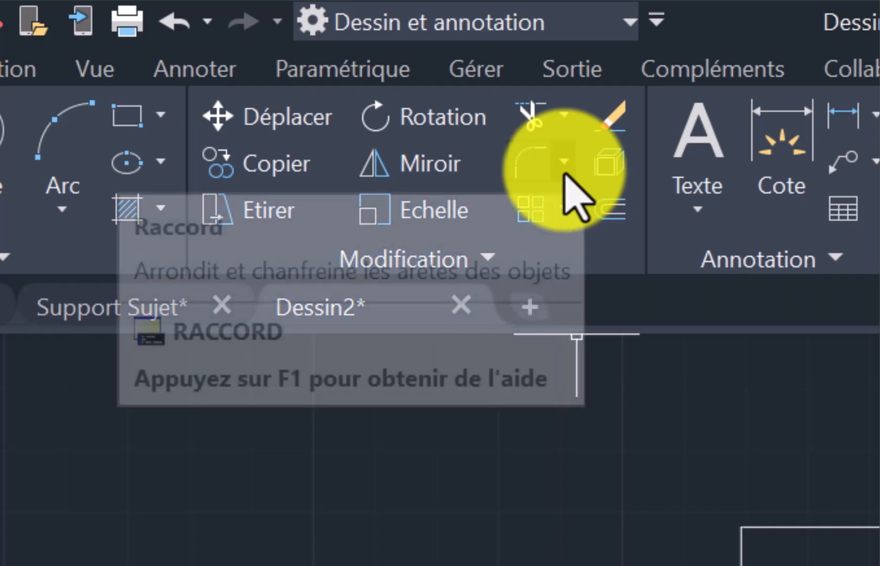
{"action": "left_click", "coordinate": [530, 165]}
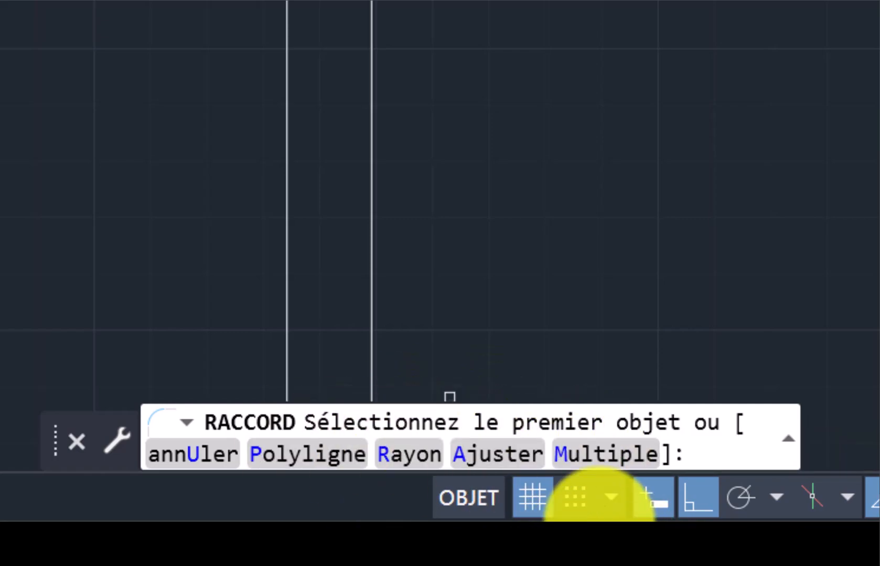
{"action": "left_click", "coordinate": [412, 454]}
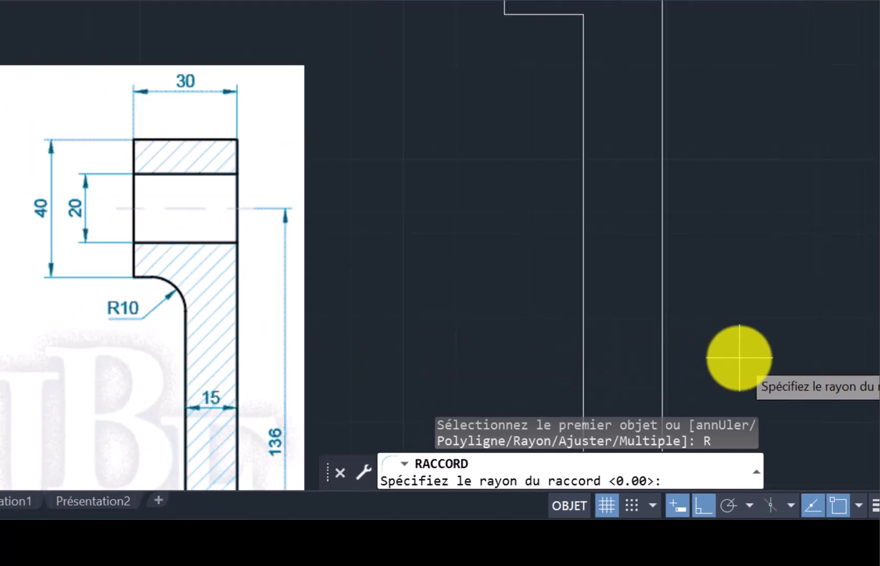
{"action": "type", "text": "10"}
{"action": "key", "text": "Return"}
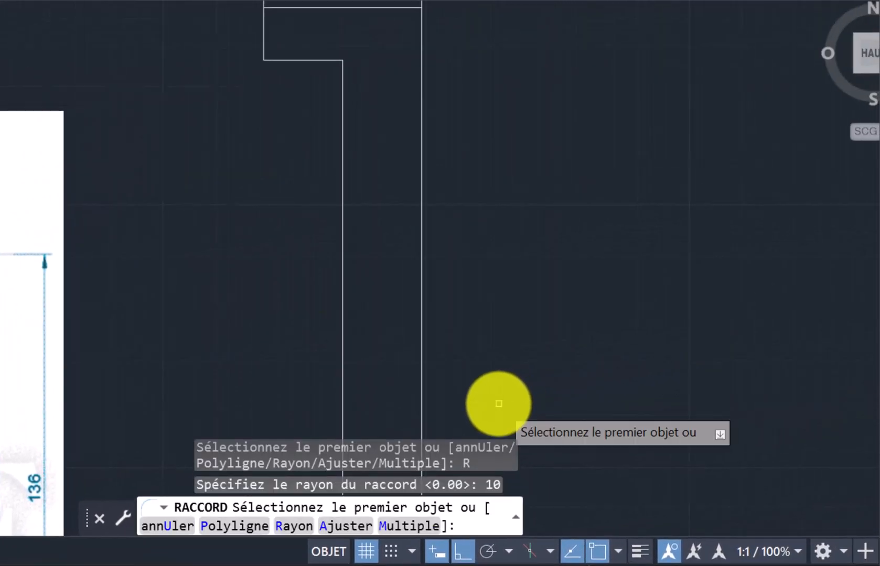
{"action": "scroll", "coordinate": [495, 401], "scroll_direction": "up", "scroll_amount": 2}
{"action": "scroll", "coordinate": [398, 362], "scroll_direction": "down", "scroll_amount": 4}
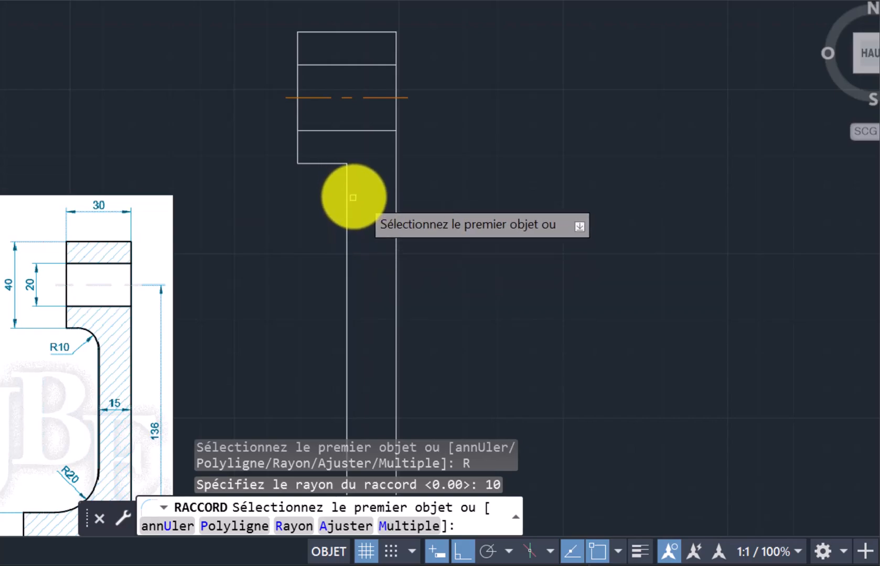
{"action": "left_click", "coordinate": [337, 164]}
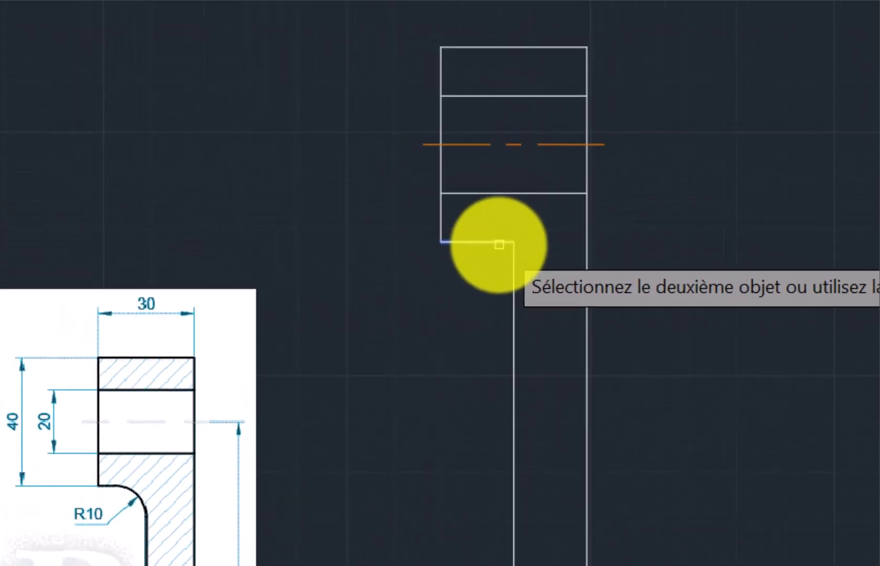
{"action": "left_click", "coordinate": [512, 315]}
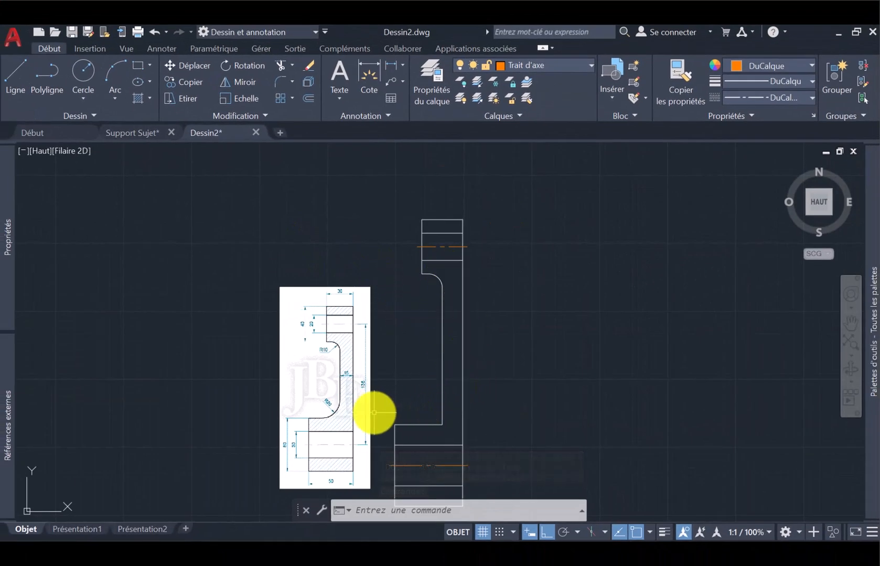
- Fillet the inner corner between the web's left edge and the lower block's top edge with a radius of 20
{"action": "scroll", "coordinate": [343, 406], "scroll_direction": "up", "scroll_amount": 5}
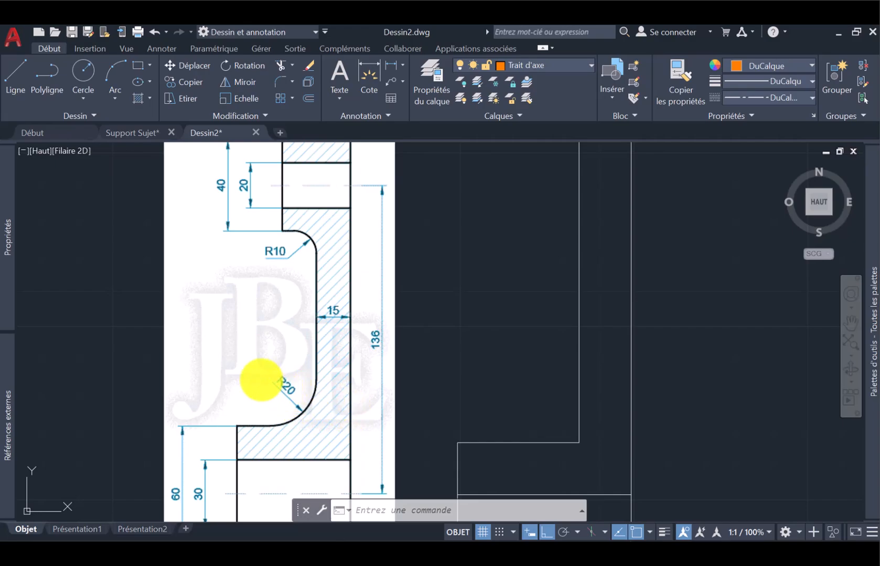
{"action": "scroll", "coordinate": [362, 404], "scroll_direction": "down", "scroll_amount": 2}
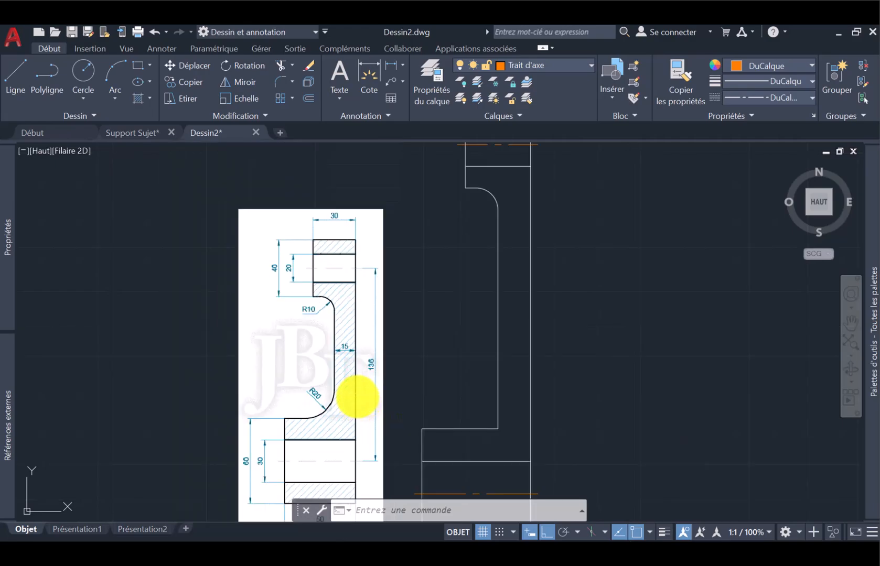
{"action": "left_click", "coordinate": [282, 77]}
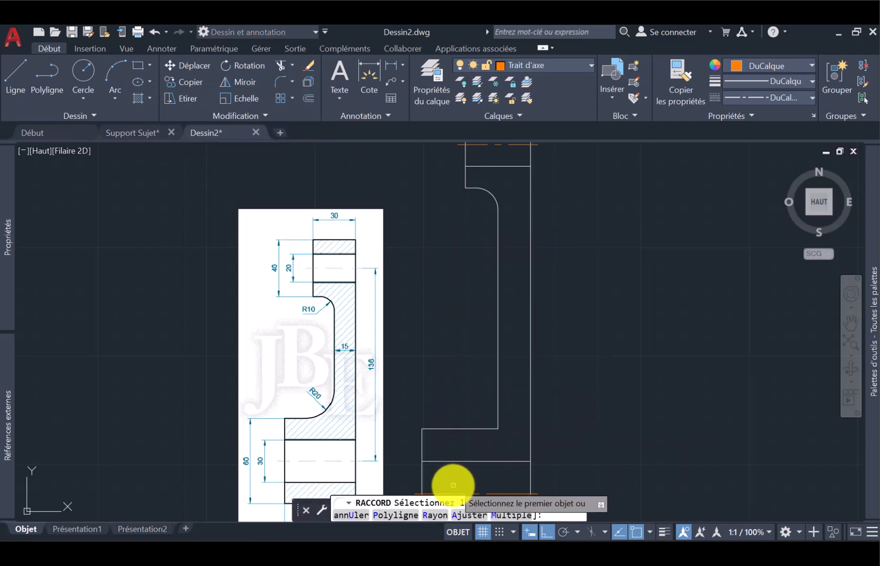
{"action": "left_click", "coordinate": [440, 511]}
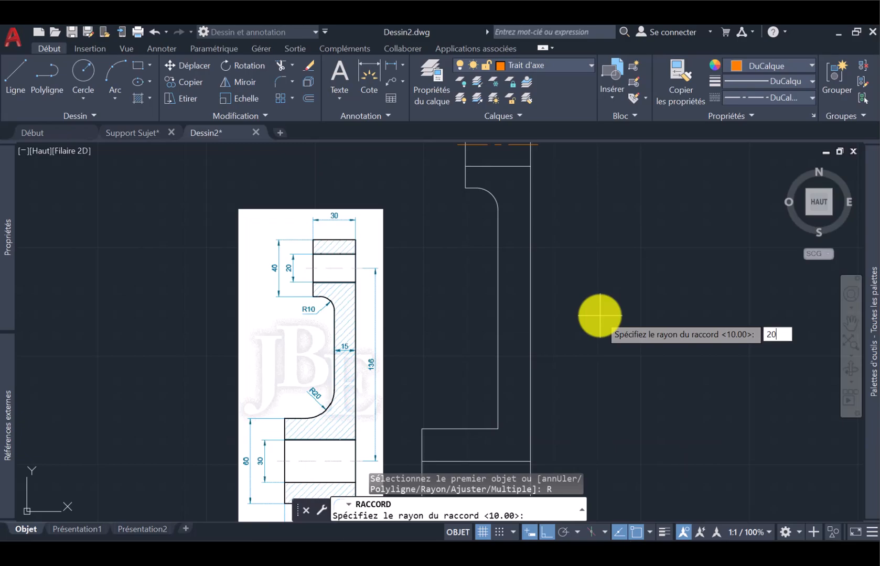
{"action": "type", "text": "20"}
{"action": "key", "text": "Return"}
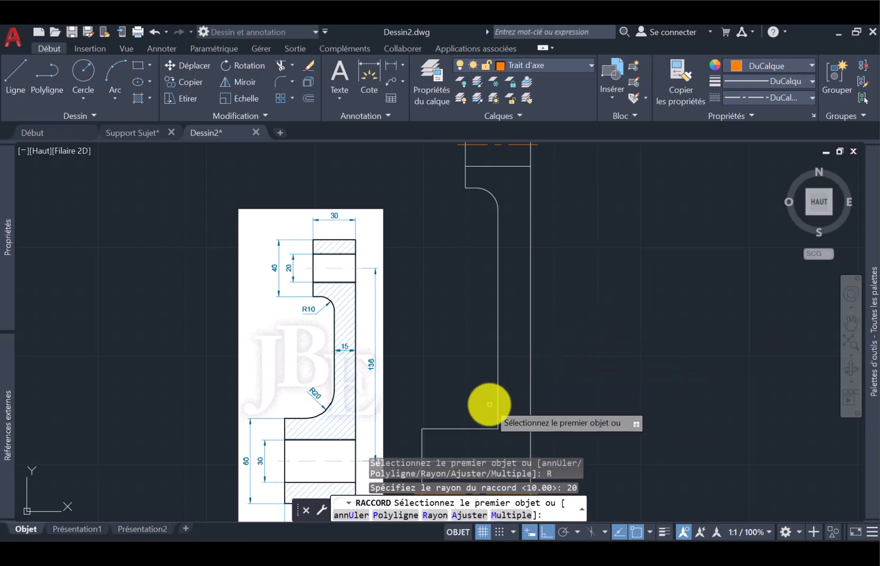
{"action": "left_click", "coordinate": [495, 402]}
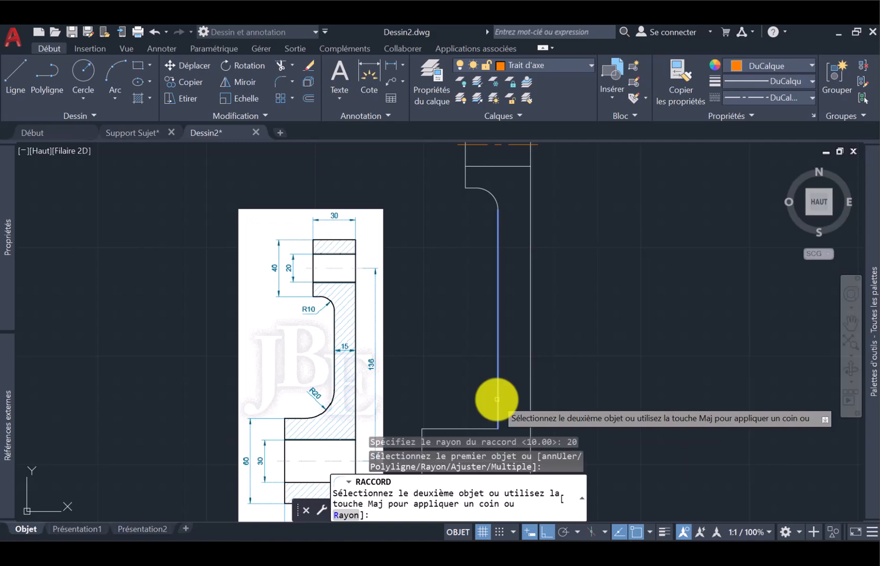
{"action": "left_click", "coordinate": [480, 429]}
{"action": "left_click", "coordinate": [480, 427]}
{"action": "scroll", "coordinate": [425, 246], "scroll_direction": "down", "scroll_amount": 2}
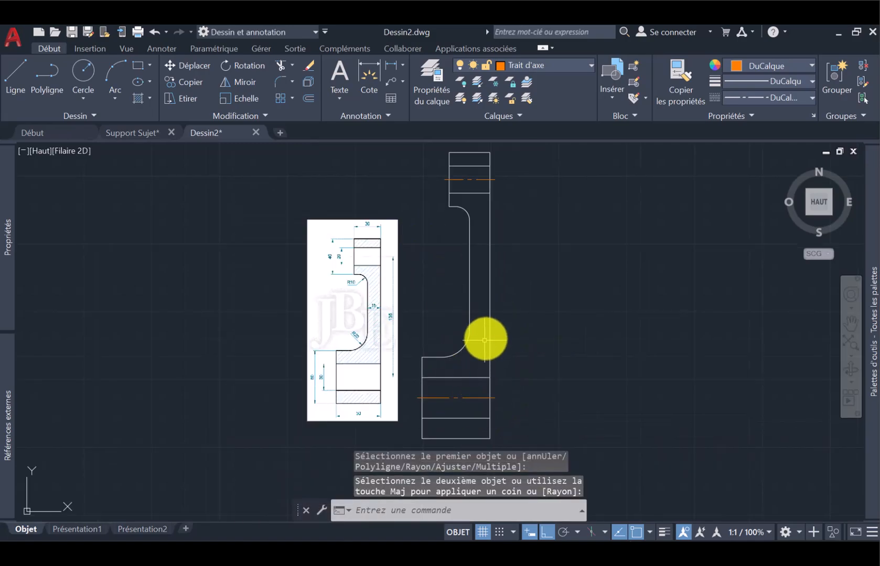
{"action": "left_click", "coordinate": [456, 358]}
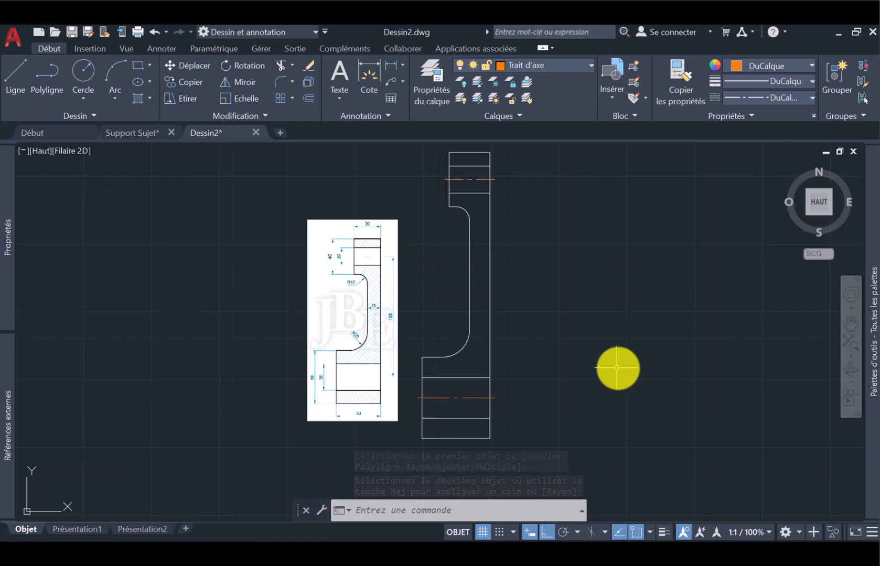
- Make the Hachure layer current
{"action": "scroll", "coordinate": [404, 285], "scroll_direction": "up", "scroll_amount": 3}
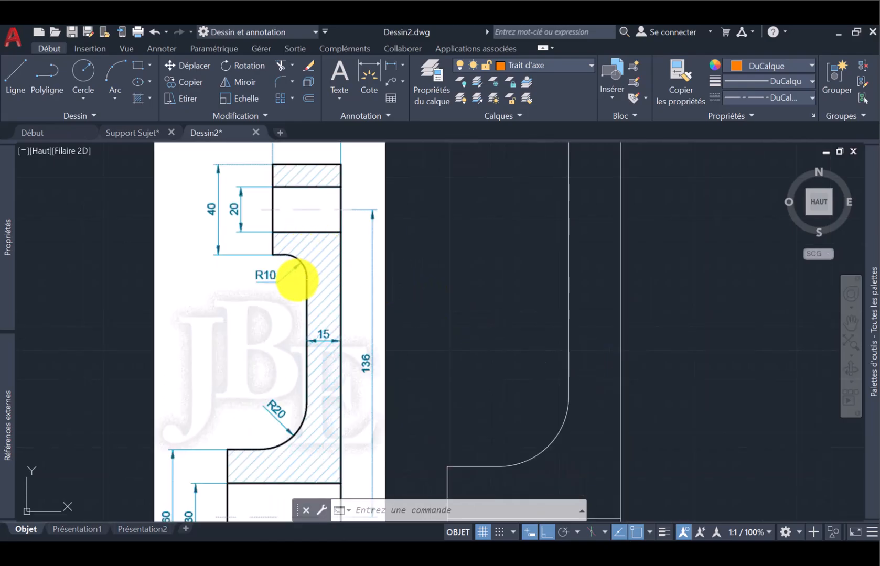
{"action": "scroll", "coordinate": [297, 280], "scroll_direction": "down", "scroll_amount": 3}
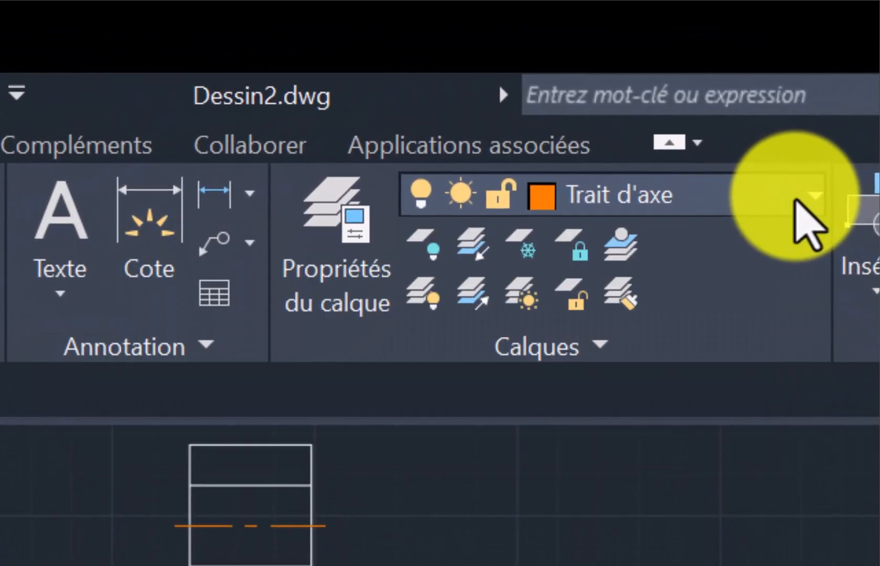
{"action": "left_click", "coordinate": [794, 199]}
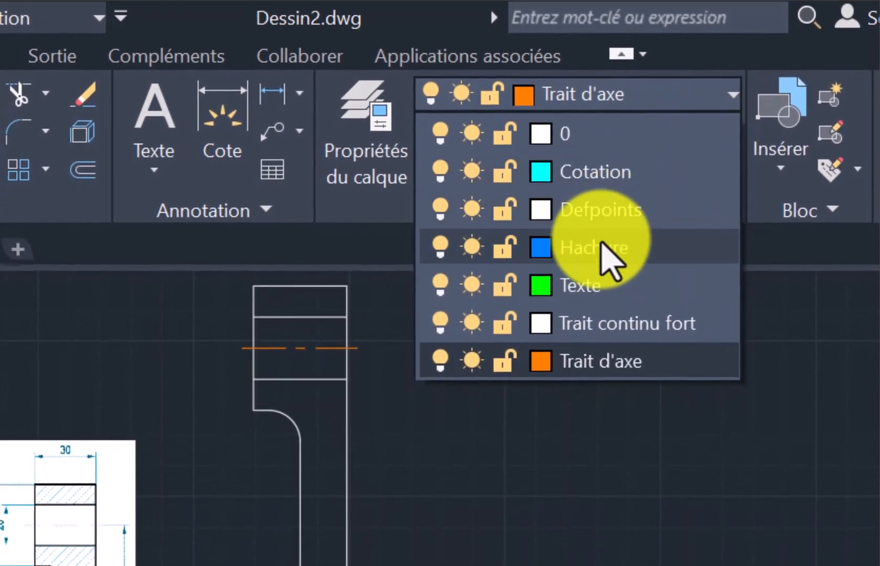
{"action": "left_click", "coordinate": [592, 302]}
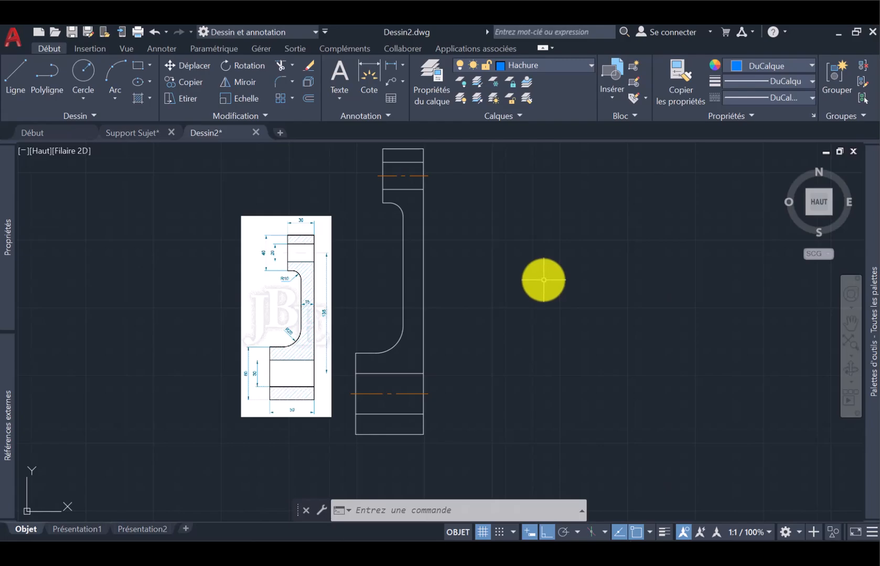
- Hatch the strip above the upper bore and the web region between the two bores with the ANSI31 pattern
{"action": "type", "text": "HACHURES"}
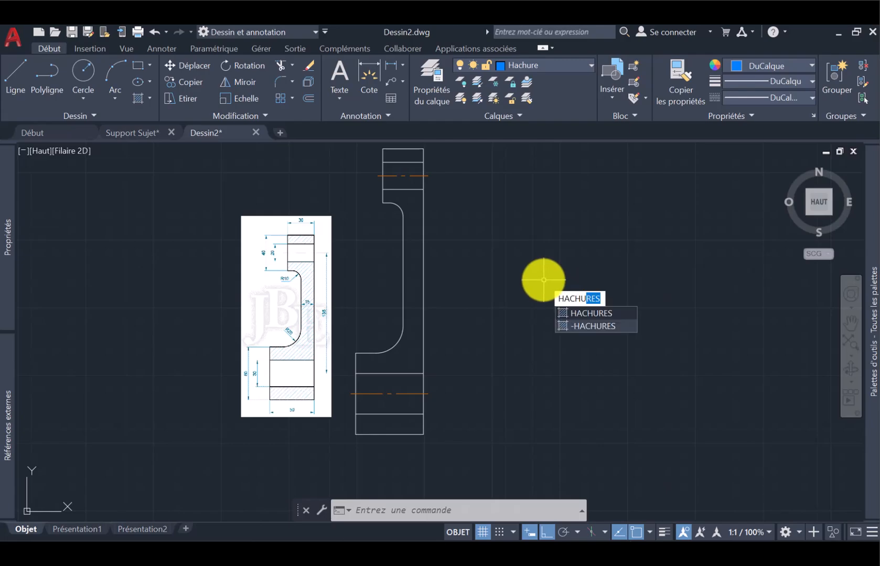
{"action": "key", "text": "Escape"}
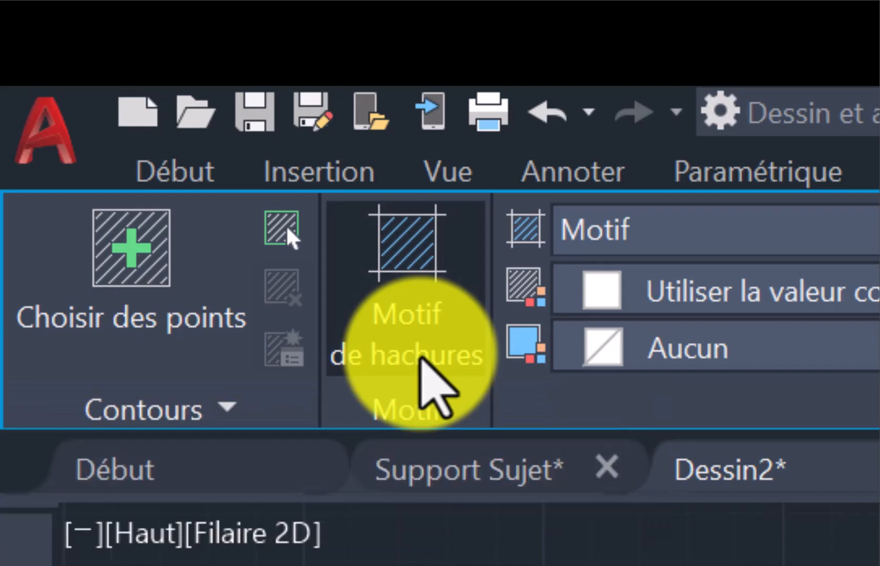
{"action": "left_click", "coordinate": [129, 111]}
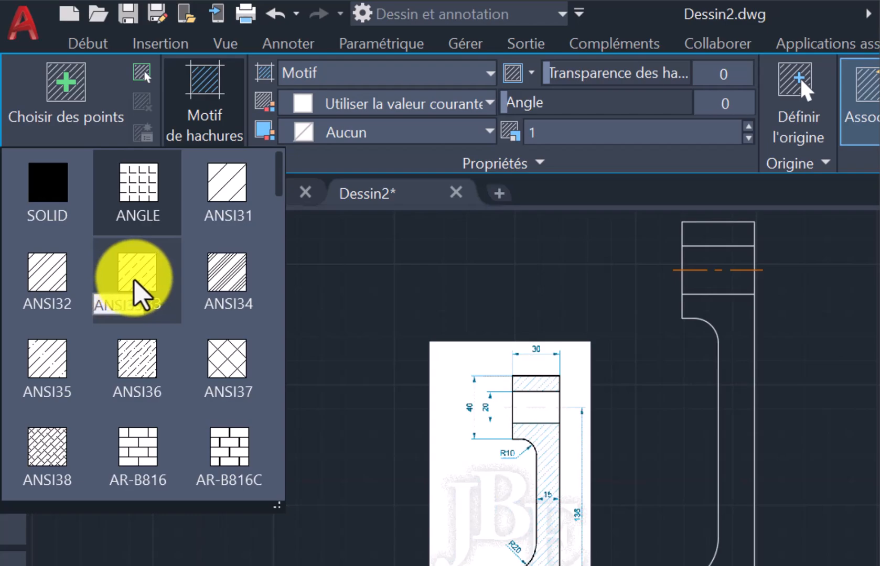
{"action": "left_click", "coordinate": [229, 190]}
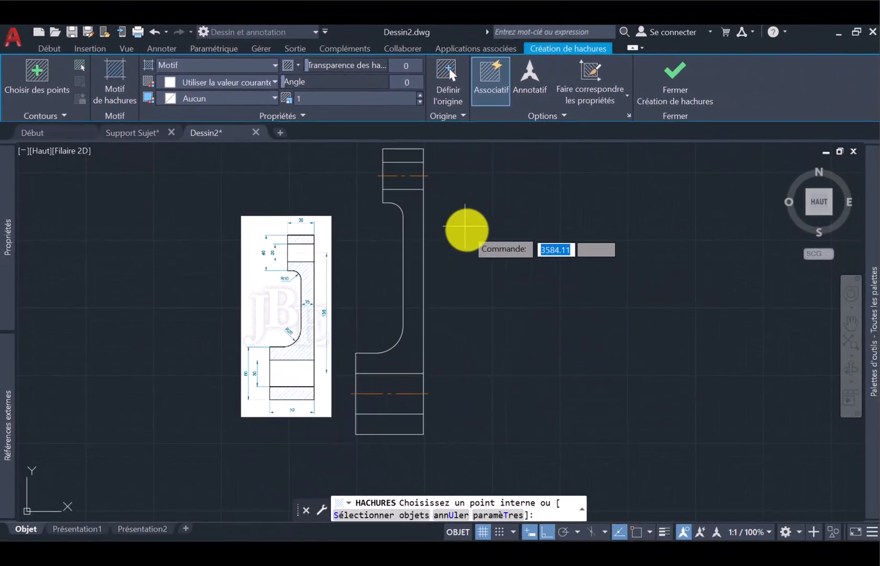
{"action": "left_click", "coordinate": [402, 154]}
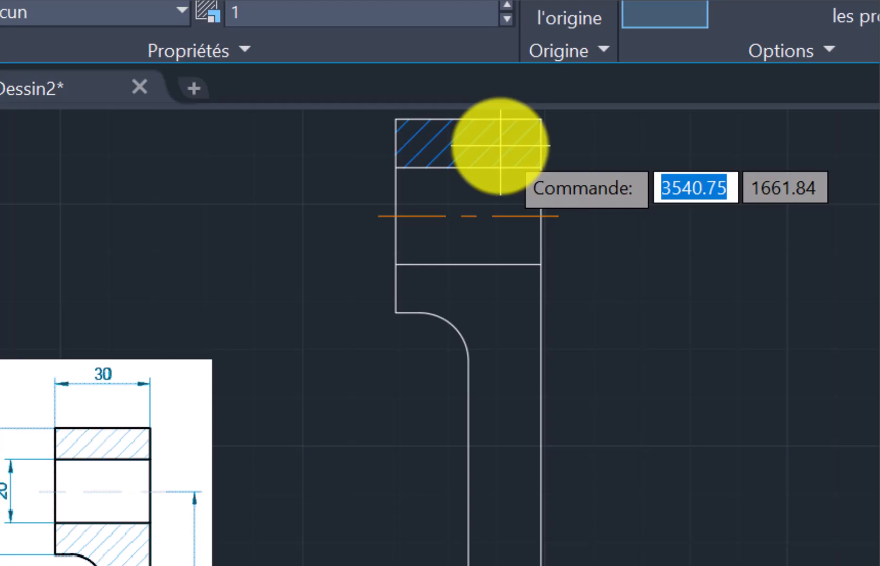
{"action": "left_click", "coordinate": [465, 143]}
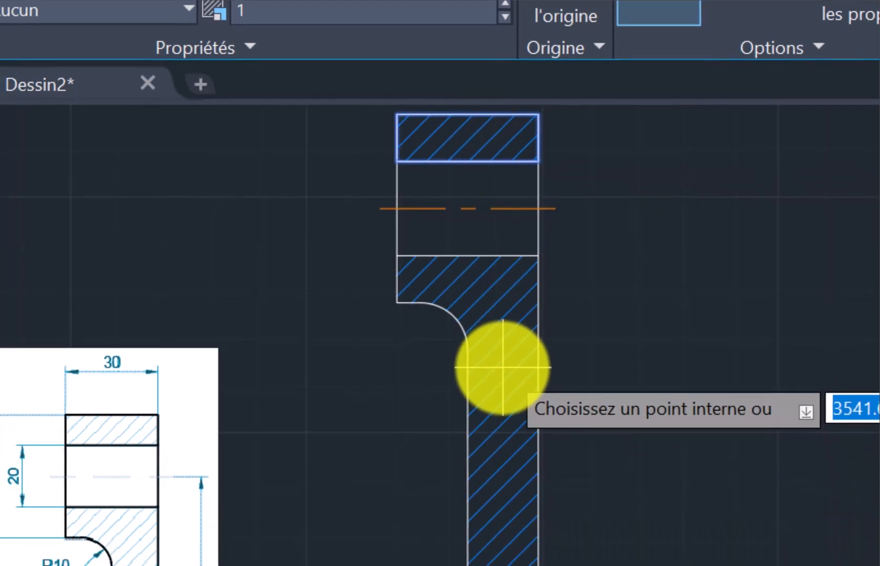
{"action": "left_click", "coordinate": [502, 368]}
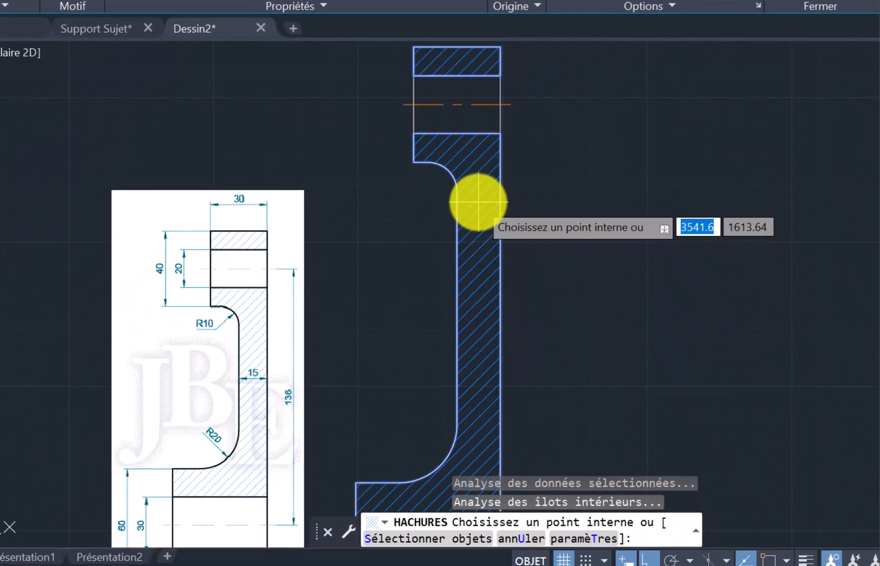
- Add the strip below the bottom bore to the hatch and finish creating it
{"action": "scroll", "coordinate": [501, 142], "scroll_direction": "down", "scroll_amount": 3}
{"action": "scroll", "coordinate": [477, 322], "scroll_direction": "up", "scroll_amount": 6}
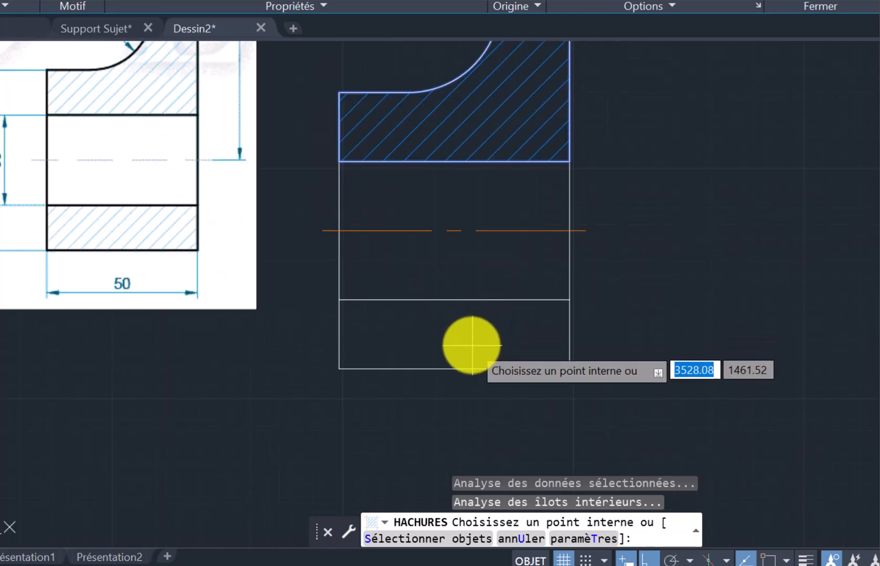
{"action": "left_click", "coordinate": [401, 318]}
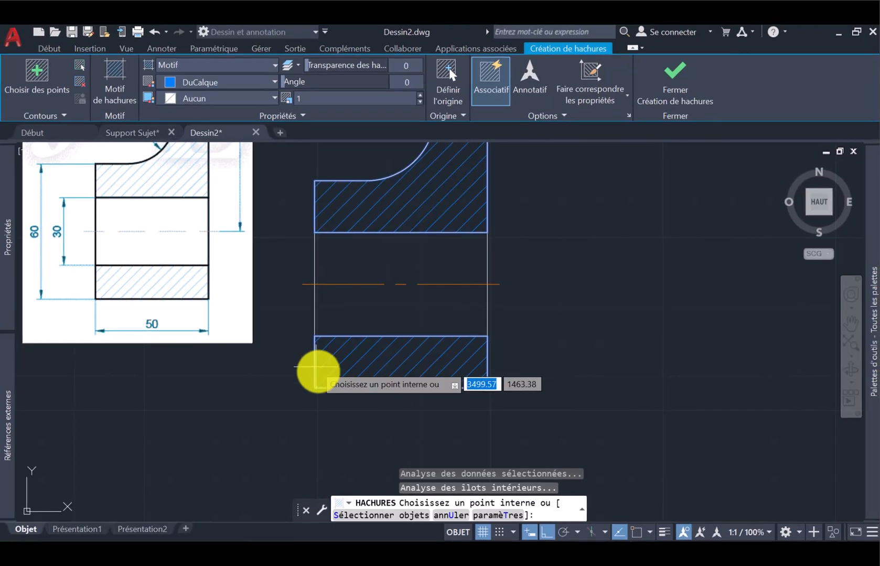
{"action": "scroll", "coordinate": [347, 345], "scroll_direction": "down", "scroll_amount": 5}
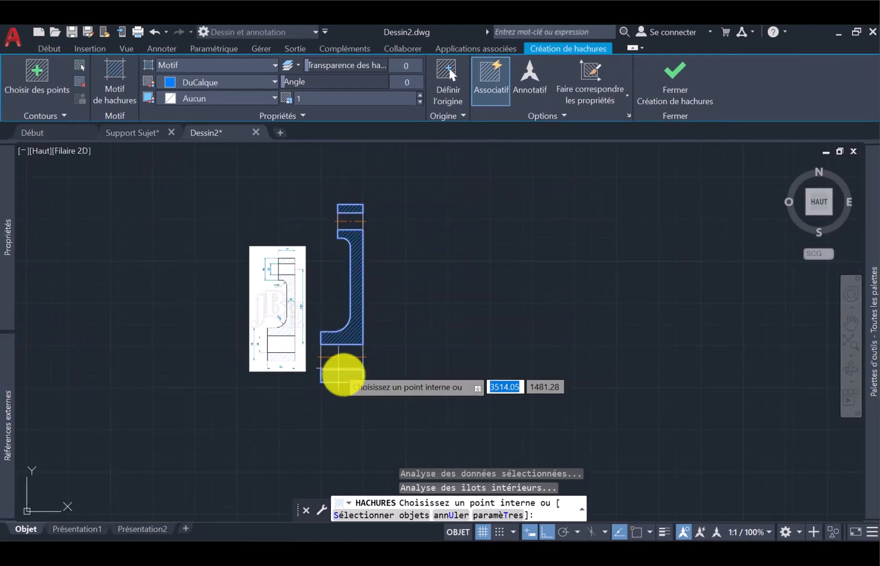
{"action": "scroll", "coordinate": [338, 342], "scroll_direction": "up", "scroll_amount": 4}
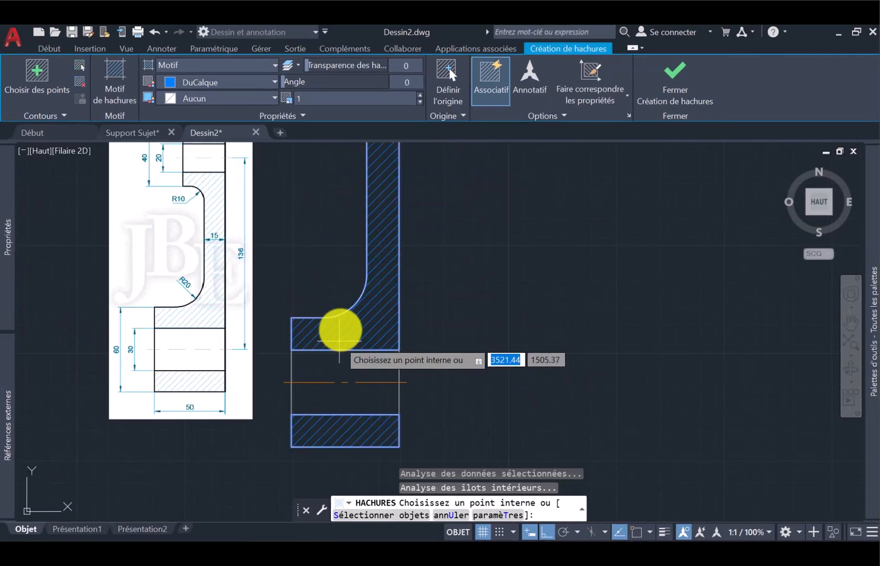
{"action": "left_click", "coordinate": [679, 81]}
{"action": "scroll", "coordinate": [495, 331], "scroll_direction": "down", "scroll_amount": 4}
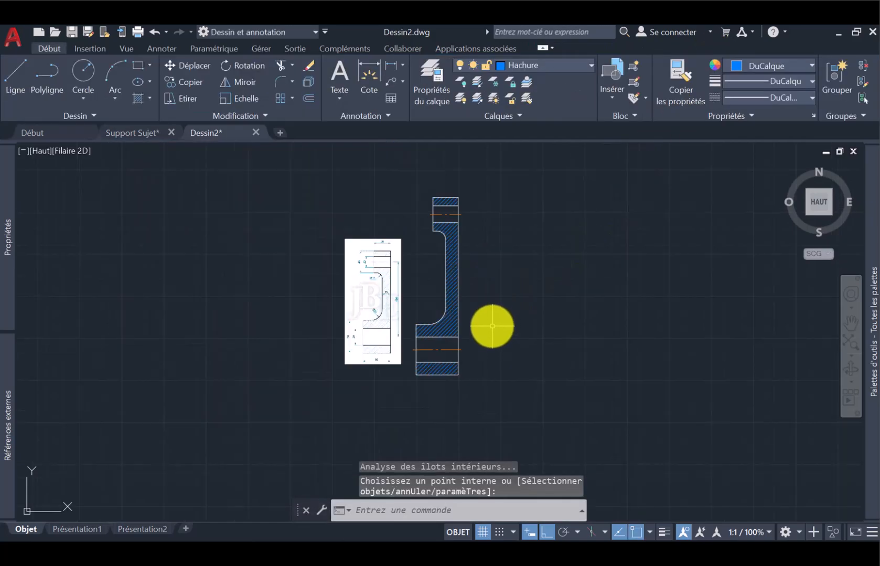
{"action": "scroll", "coordinate": [493, 321], "scroll_direction": "up", "scroll_amount": 3}
{"action": "scroll", "coordinate": [483, 329], "scroll_direction": "down", "scroll_amount": 3}
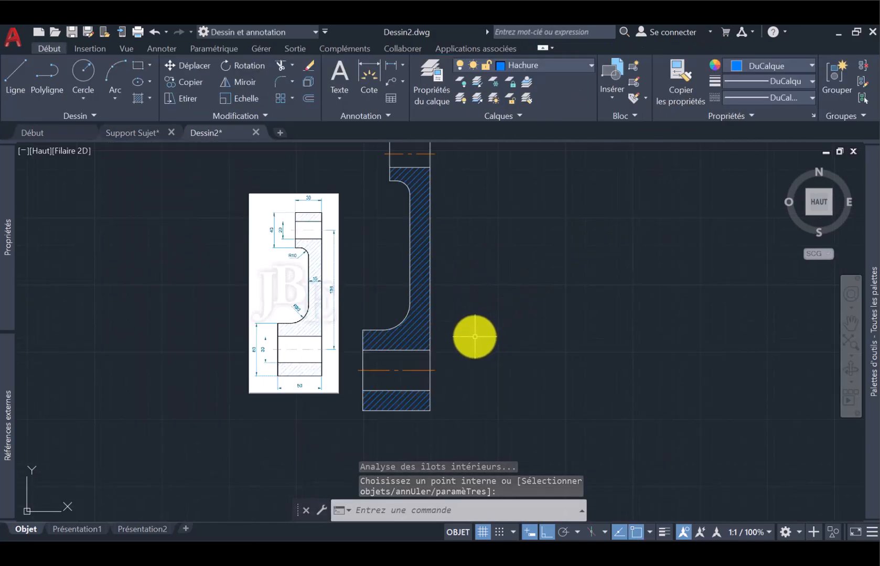
{"action": "scroll", "coordinate": [473, 269], "scroll_direction": "up", "scroll_amount": 2}
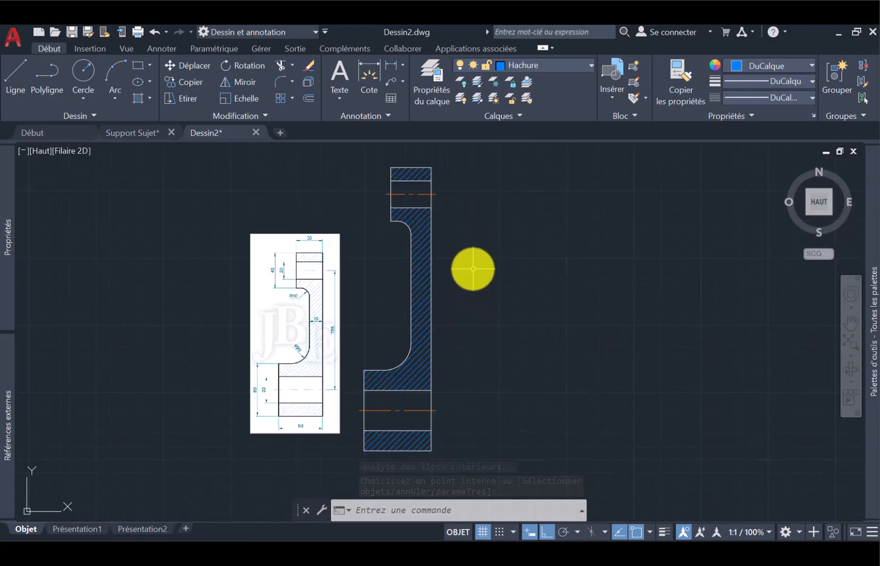